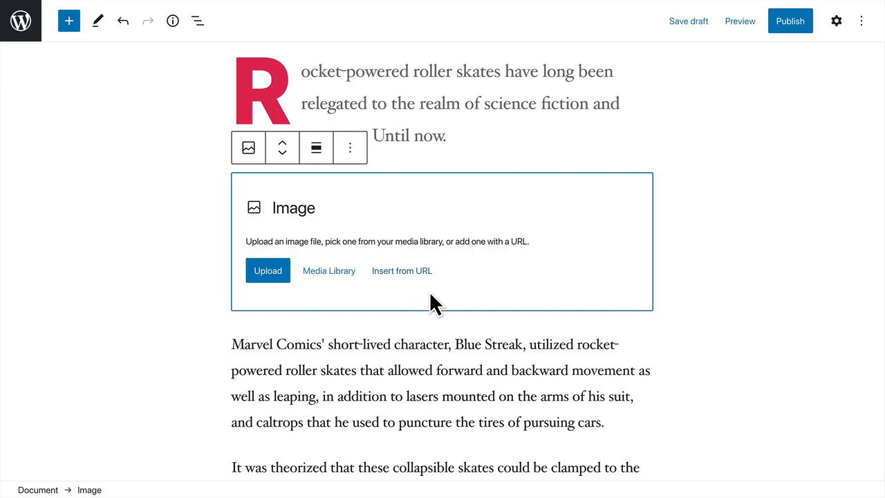
# Step: Upload the Captain America comic cover file into the empty image block and align the image right
pyautogui.moveTo(0, 251); pyautogui.dragTo(370, 243)
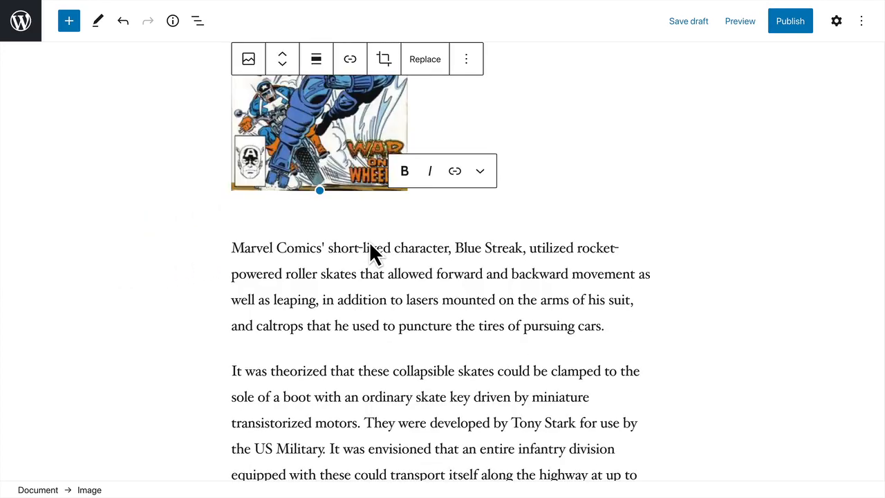
pyautogui.scroll(3, 371, 240)
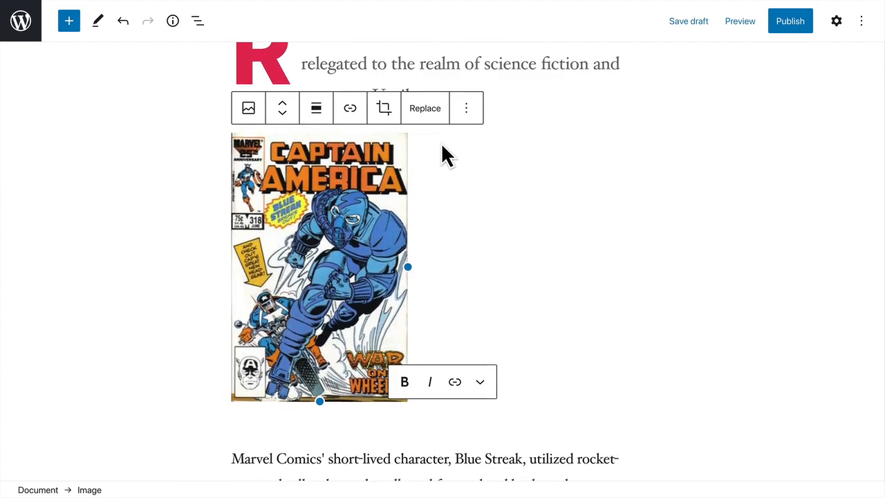
pyautogui.click(327, 122)
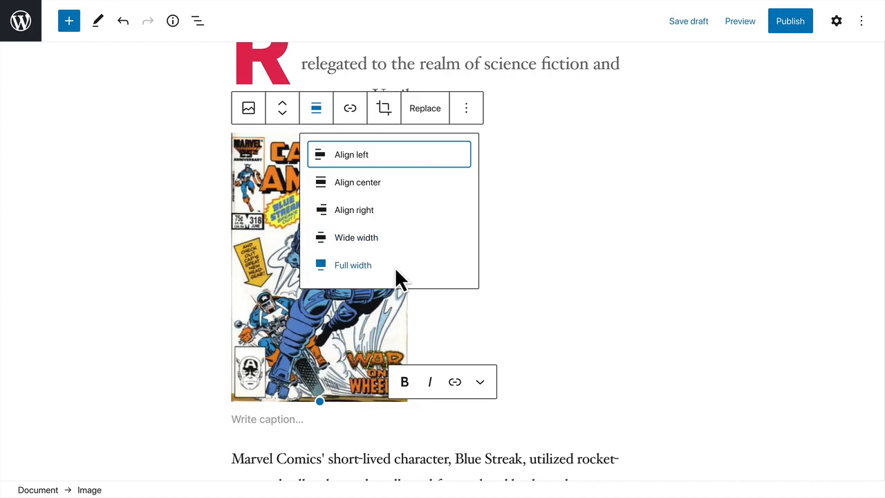
pyautogui.click(397, 209)
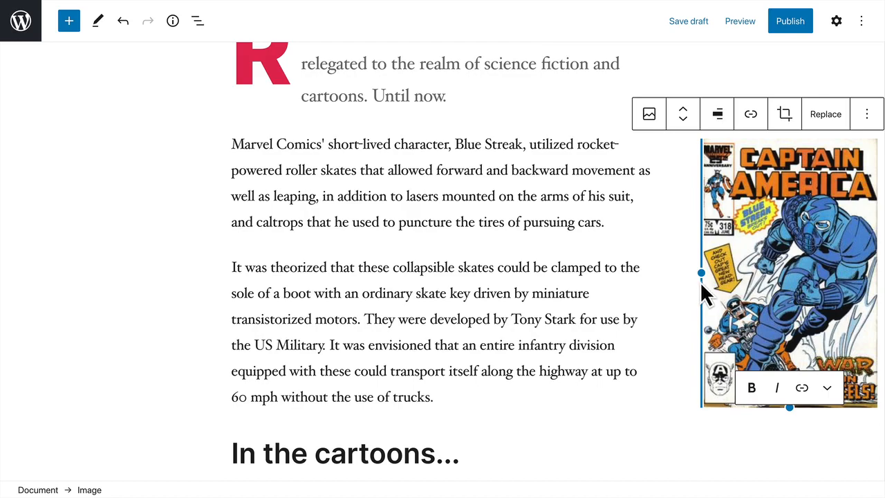
# Step: Resize the comic cover to about 249 px wide and caption it "Marvel Comic's Blue Streak"
pyautogui.moveTo(703, 272); pyautogui.dragTo(687, 274)
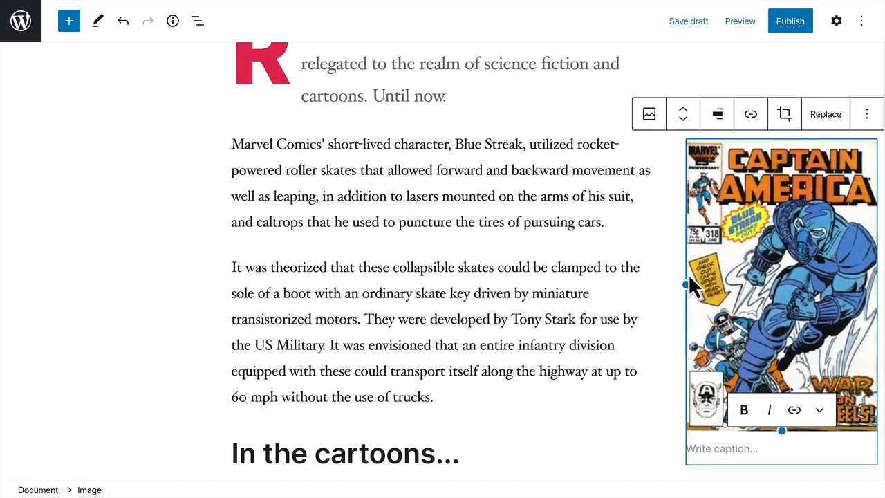
pyautogui.moveTo(785, 432); pyautogui.dragTo(781, 402)
pyautogui.click(754, 422)
pyautogui.write("Marvel Comic's Blue Streak")
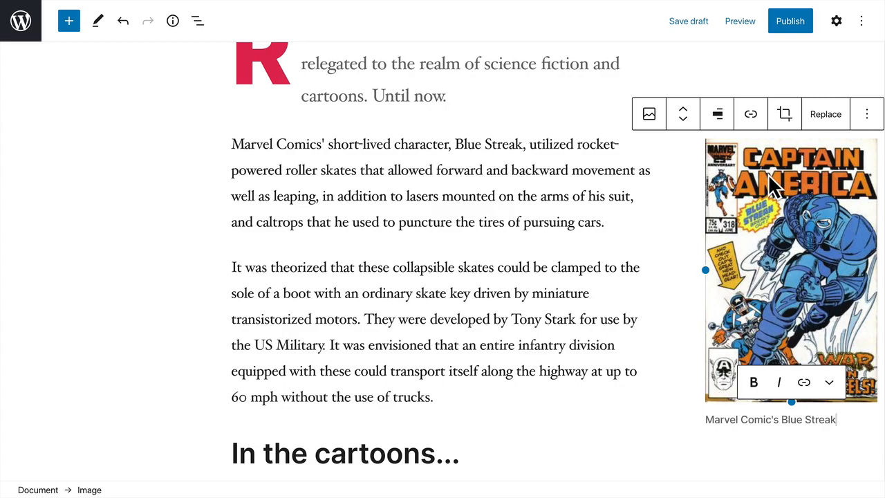
# Step: Show the comic cover's block settings and set its alt text to "Marvel Comic's Blue Streak"
pyautogui.click(873, 125)
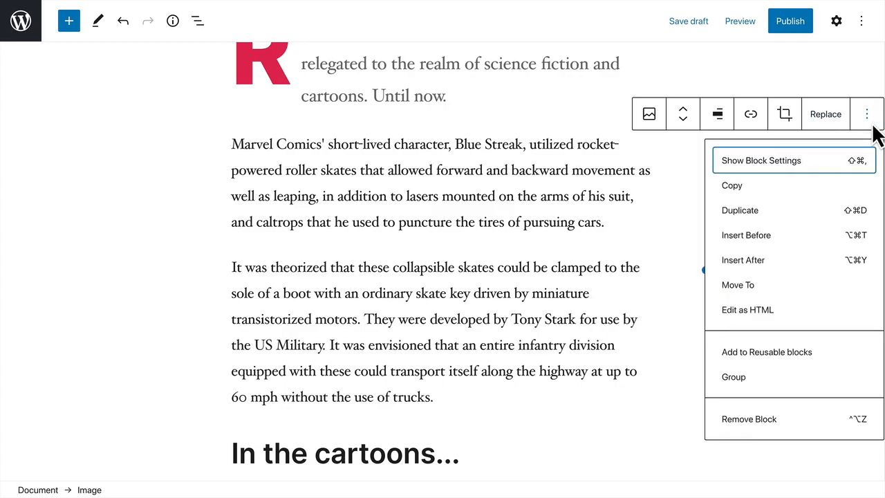
pyautogui.click(815, 161)
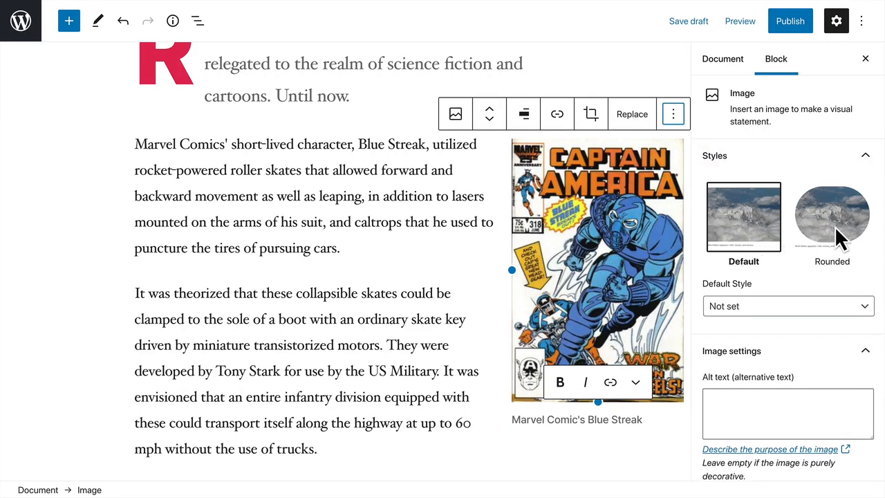
pyautogui.scroll(-3, 834, 228)
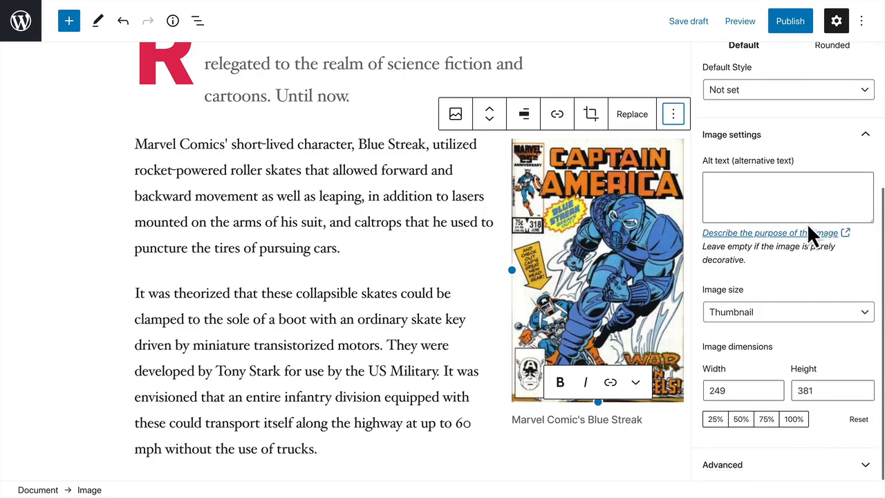
pyautogui.click(745, 205)
pyautogui.write("Marvel Comic's Blue Streak")
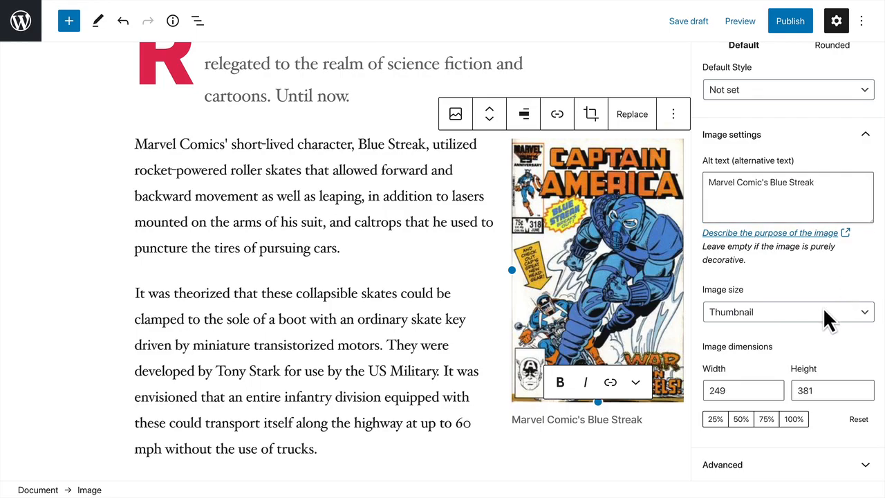
# Step: Set the comic cover's image size to Full Size at 100% dimensions, and close the block settings
pyautogui.click(799, 315)
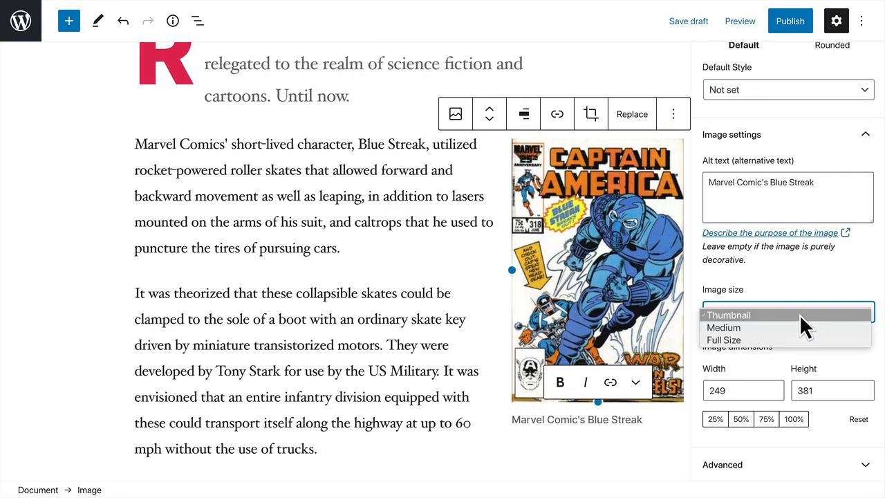
pyautogui.click(775, 340)
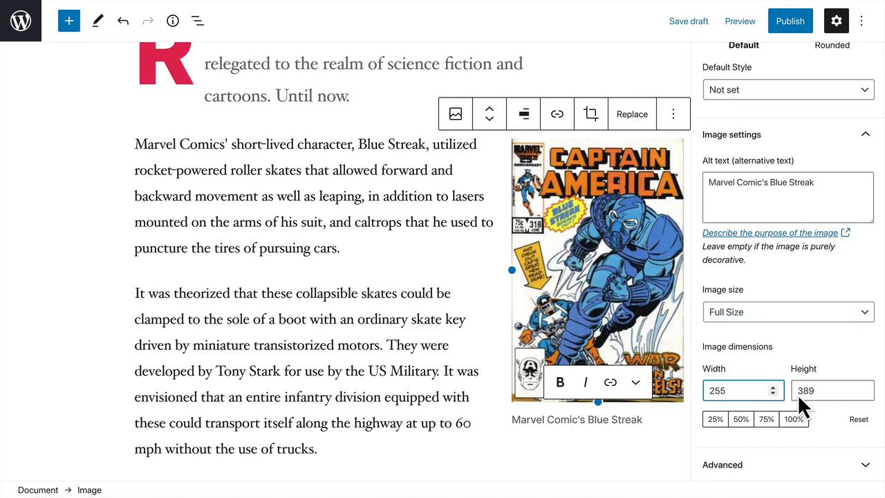
pyautogui.click(830, 397)
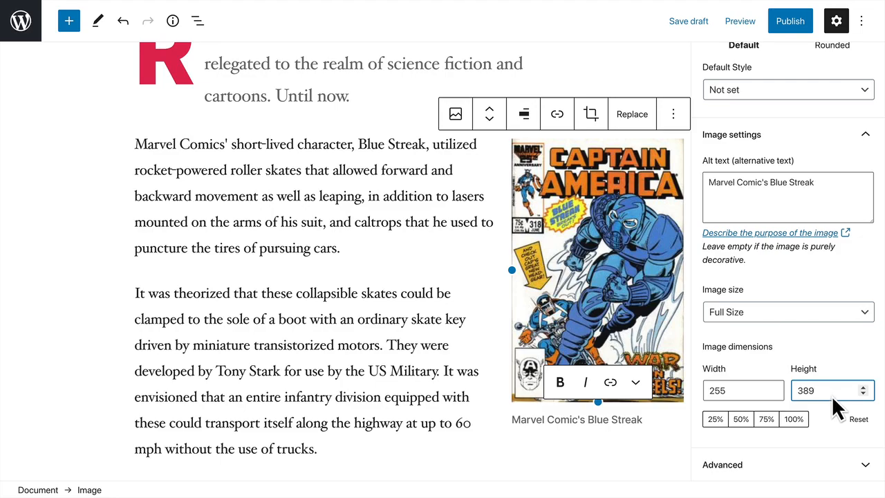
pyautogui.click(833, 414)
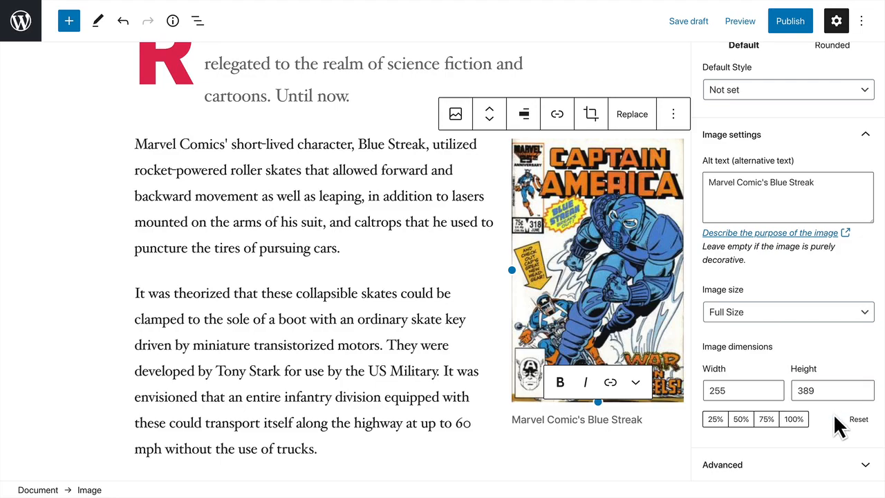
pyautogui.click(794, 420)
pyautogui.click(766, 420)
pyautogui.click(793, 424)
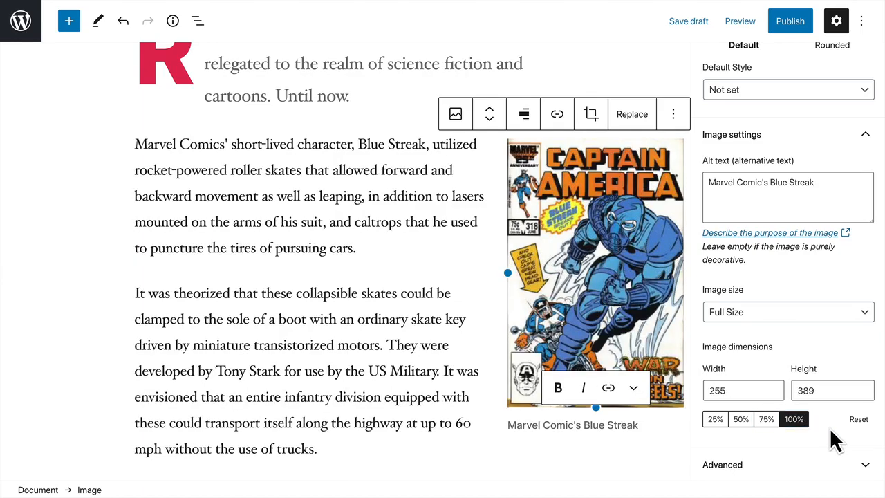
pyautogui.scroll(4, 833, 443)
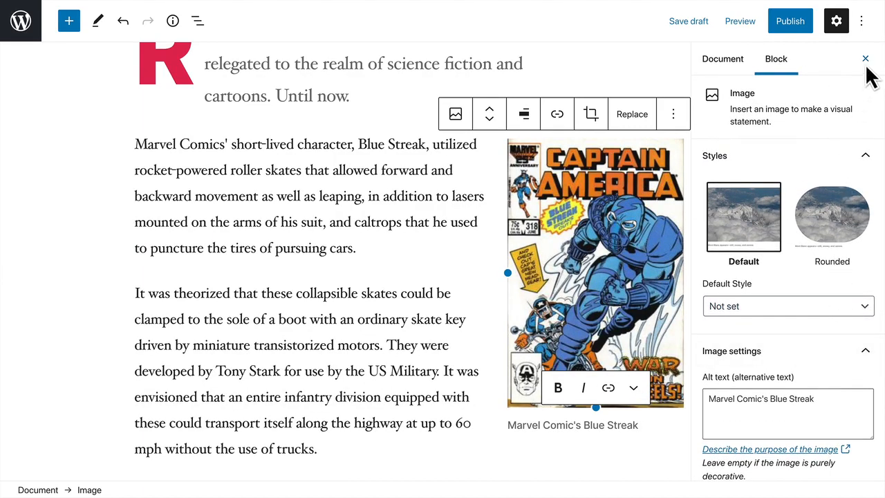
pyautogui.click(865, 59)
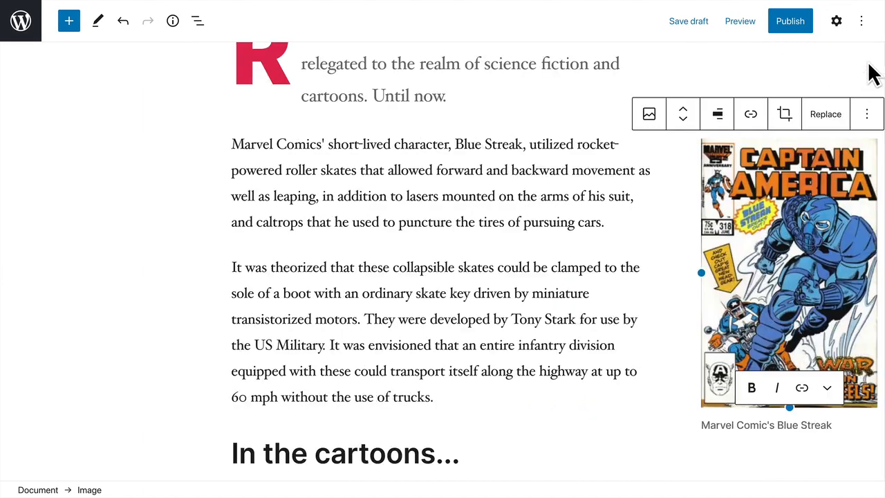
pyautogui.click(764, 130)
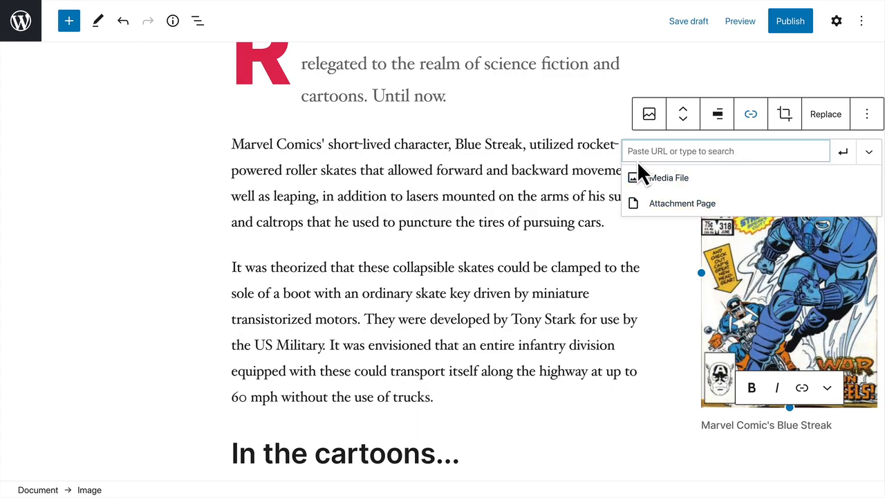
pyautogui.write('https://en.wikipedia.org/wiki/Blue_Streak_(comics)')
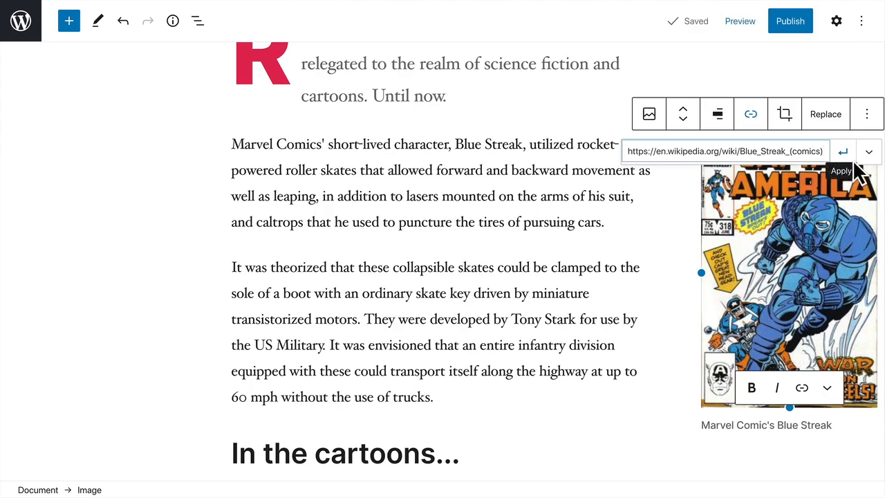
pyautogui.click(854, 164)
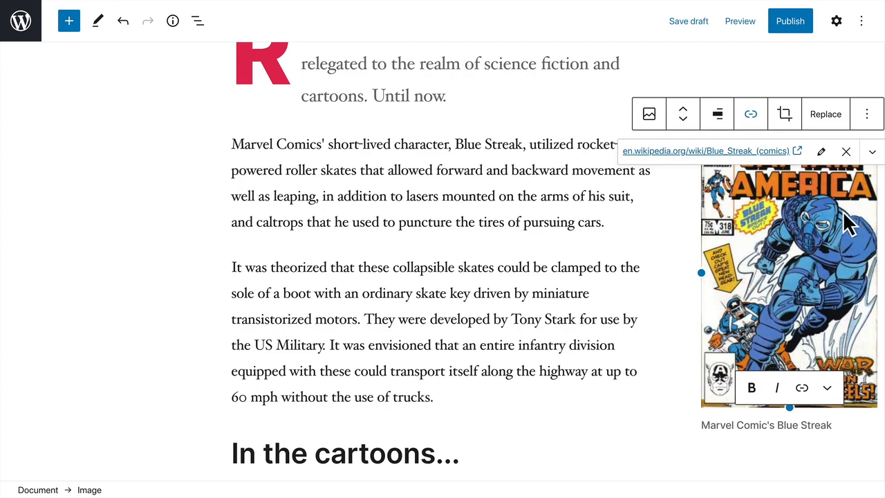
pyautogui.click(679, 269)
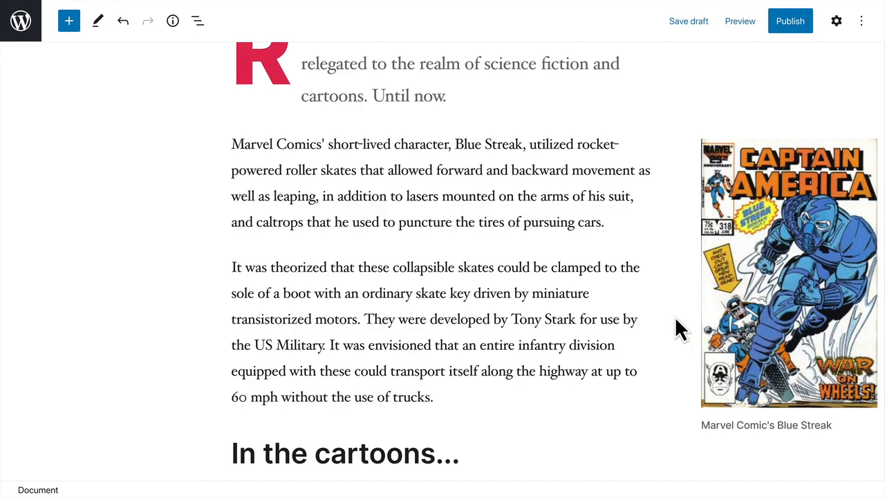
# Step: Add a new image block below the closing paragraph about Stellar Widgets
pyautogui.scroll(-10, 676, 320)
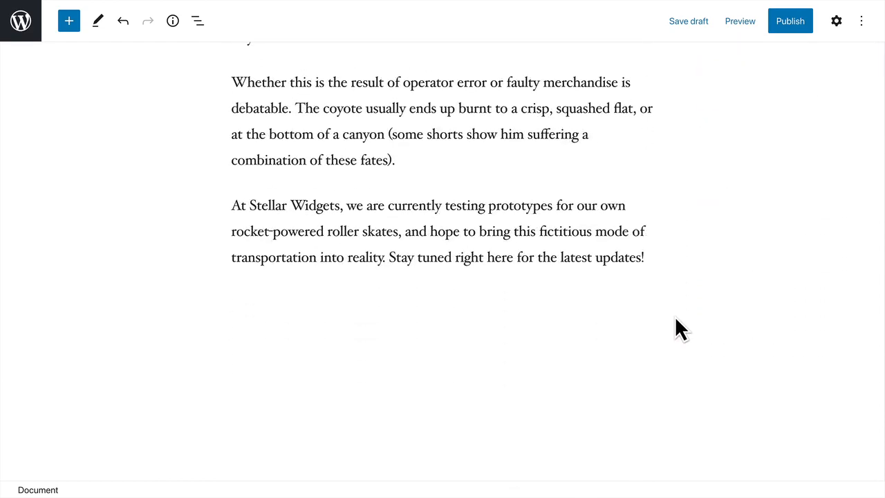
pyautogui.click(650, 252)
pyautogui.press('Return')
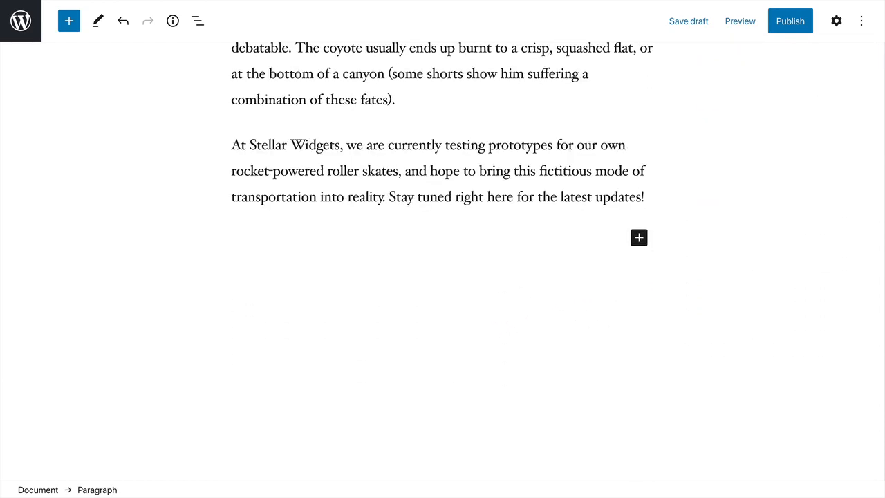
pyautogui.write('/')
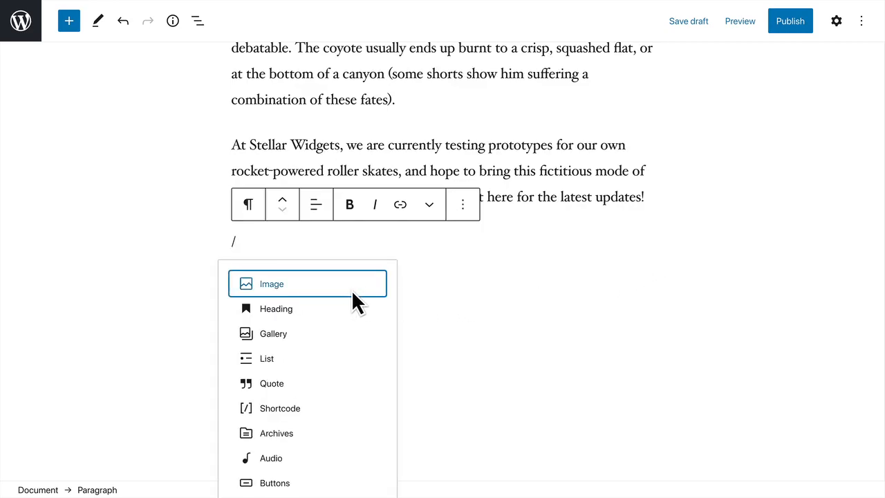
pyautogui.click(348, 290)
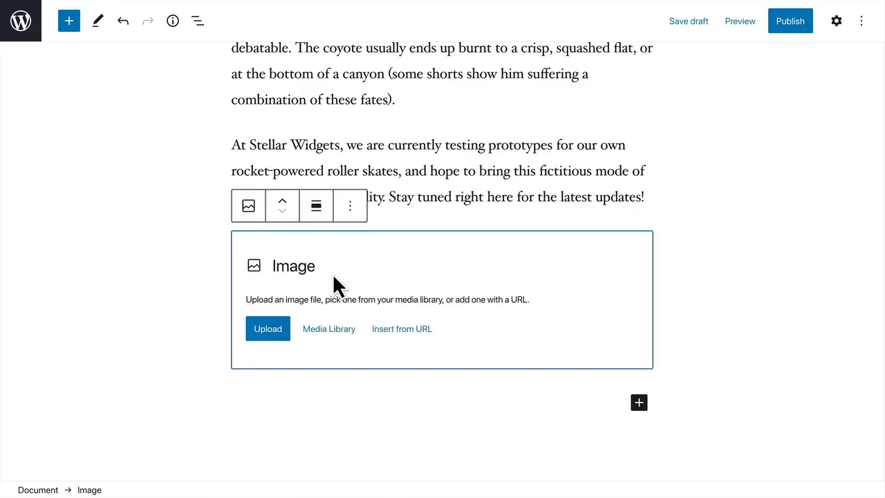
# Step: Insert Rocket-Powered-Roller-Skate-by-ACME.jpg from the media library into the new image block
pyautogui.click(353, 338)
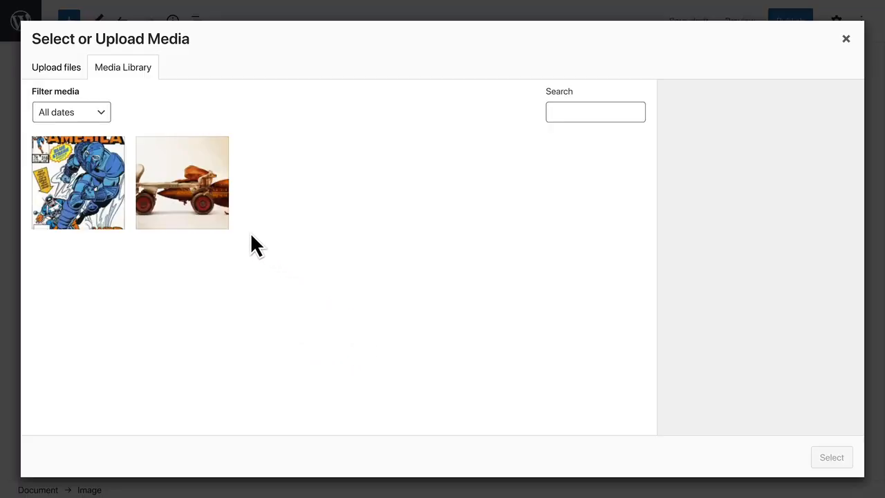
pyautogui.click(200, 228)
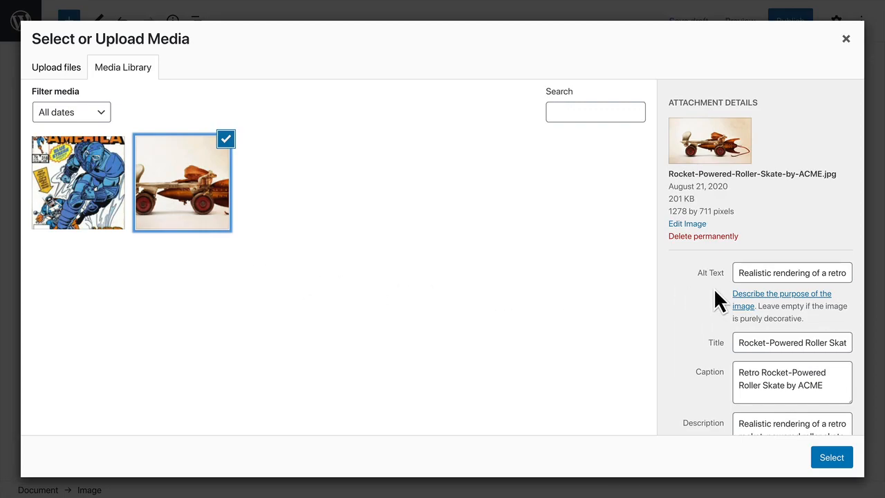
pyautogui.scroll(-3, 714, 287)
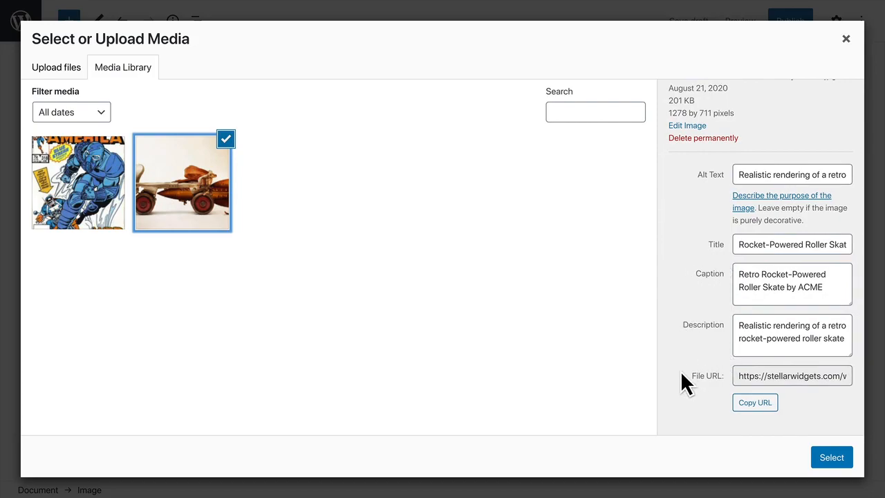
pyautogui.click(832, 458)
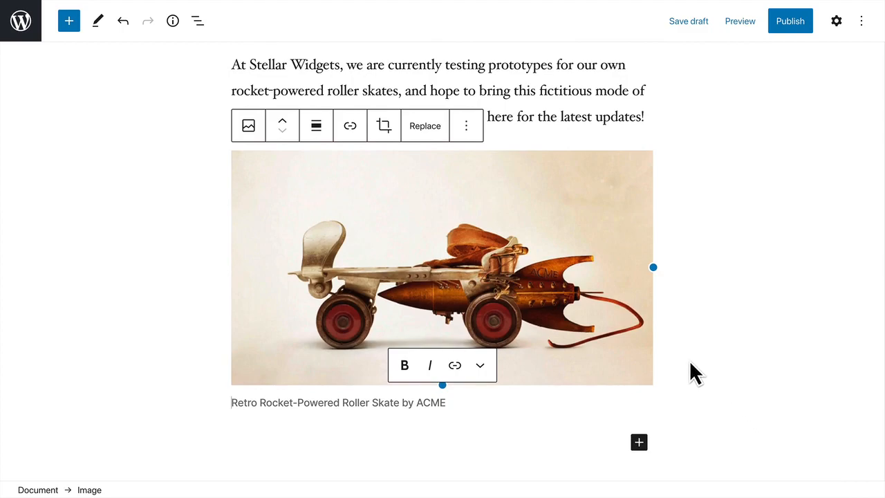
# Step: Set the roller skate image's alignment to full width
pyautogui.click(322, 134)
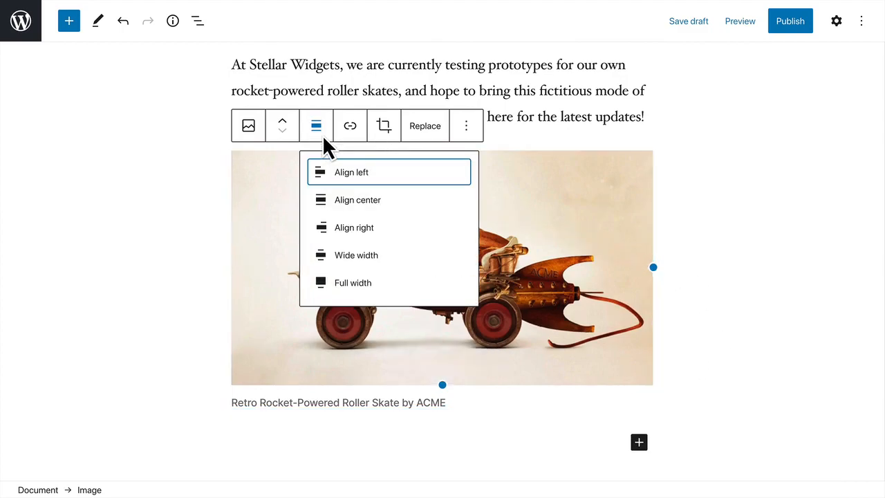
pyautogui.click(393, 289)
pyautogui.scroll(5, 392, 286)
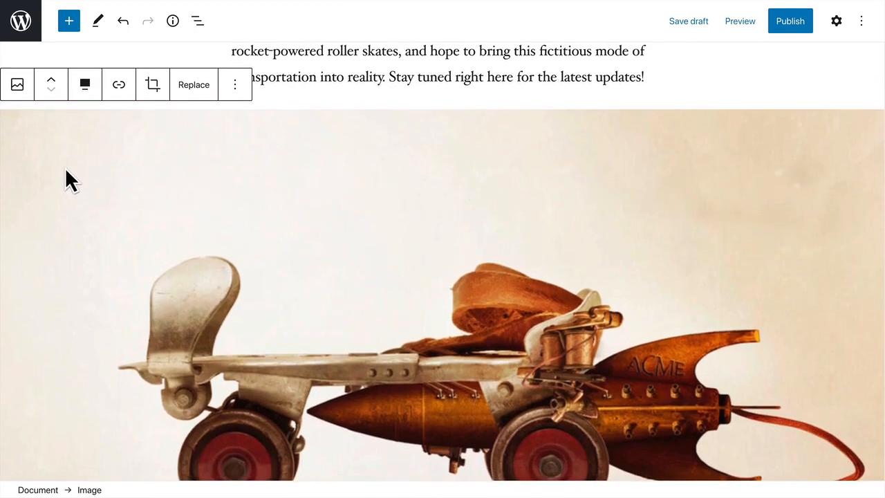
# Step: Change the roller skate image's alignment to wide width
pyautogui.click(92, 93)
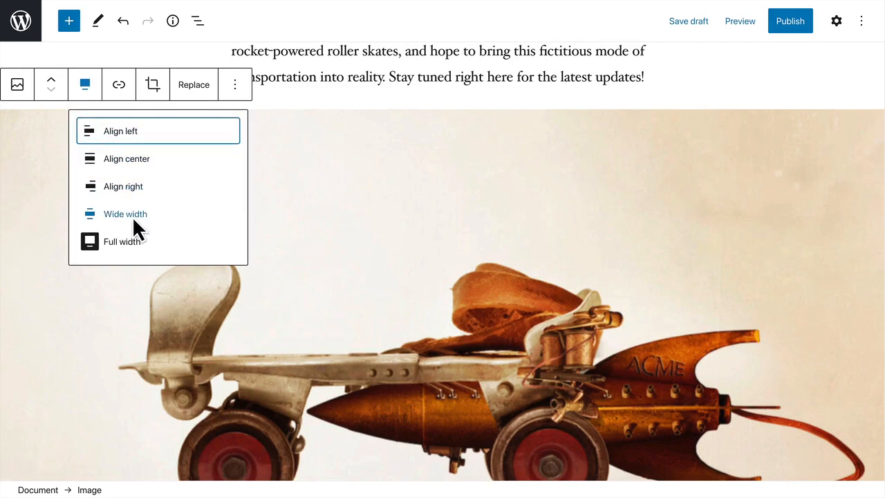
pyautogui.click(170, 217)
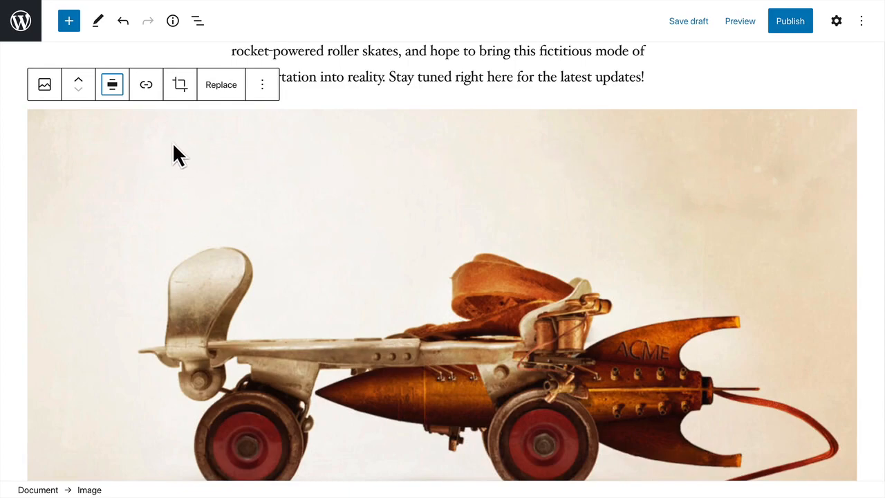
# Step: Crop the wide roller skate image to the 16:9 landscape aspect ratio at 100 zoom and apply the crop
pyautogui.click(191, 97)
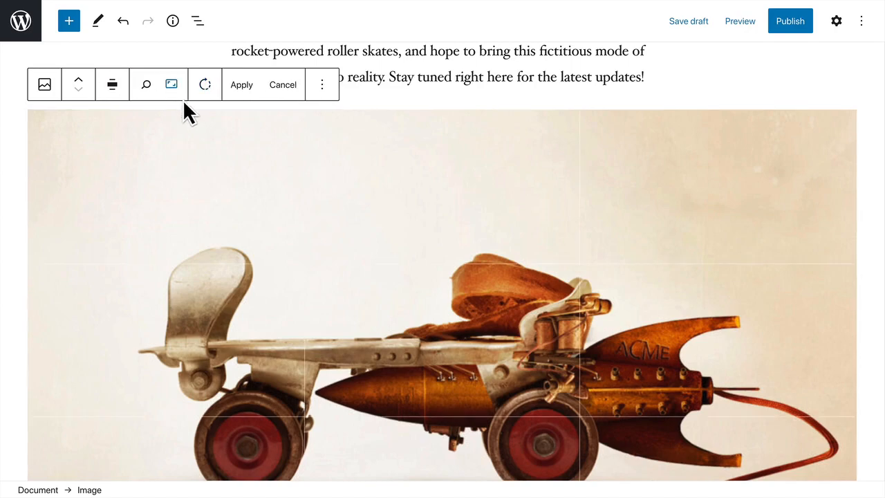
pyautogui.click(149, 94)
pyautogui.moveTo(151, 129)
pyautogui.mouseDown()
pyautogui.moveTo(177, 131)
pyautogui.moveTo(147, 130)
pyautogui.mouseUp()
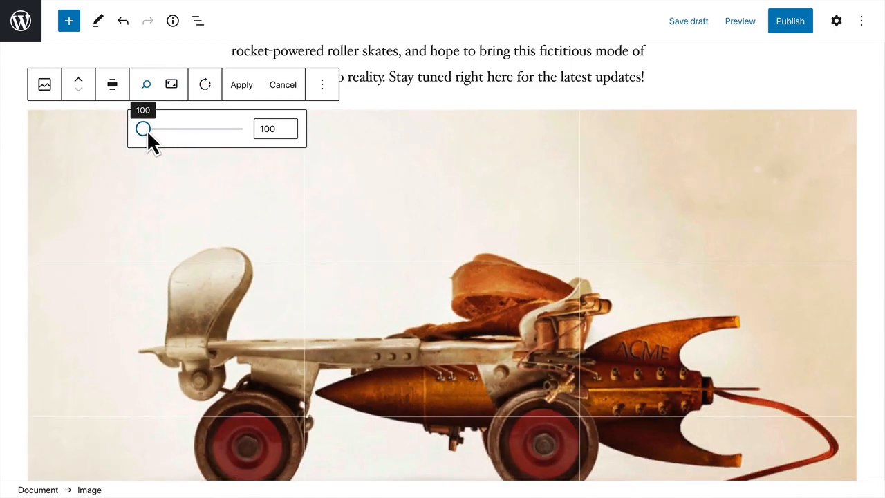
pyautogui.click(176, 92)
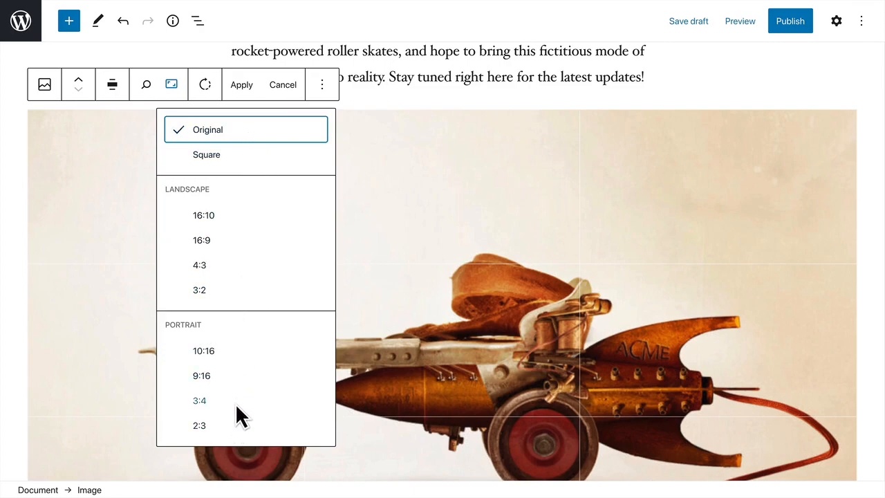
pyautogui.click(232, 241)
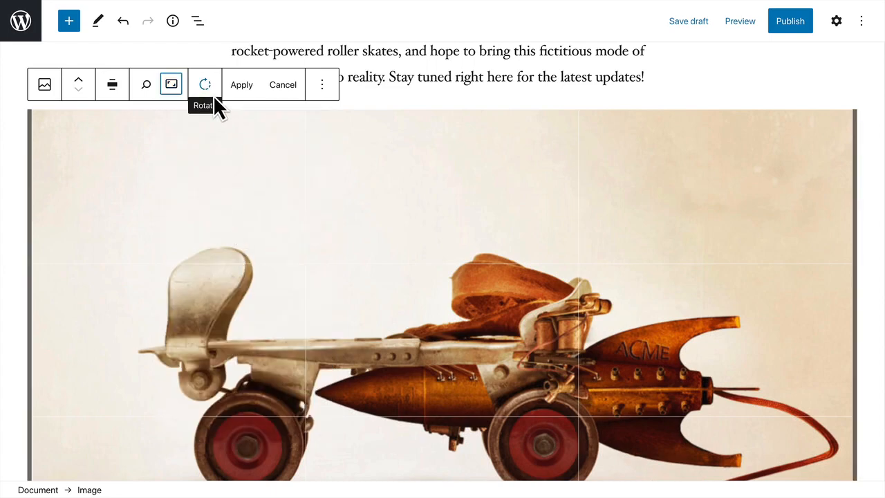
pyautogui.click(253, 91)
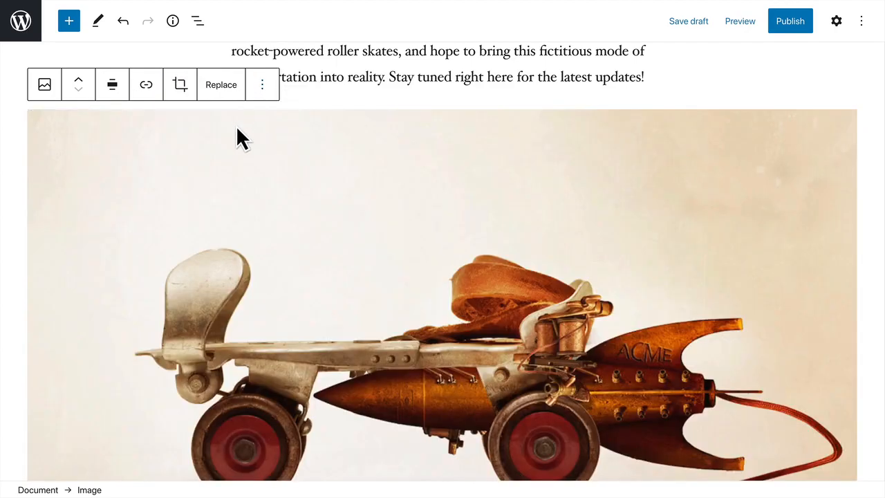
# Step: Preview the post in a new tab and check its images from the opening down to the roller skate image
pyautogui.click(749, 30)
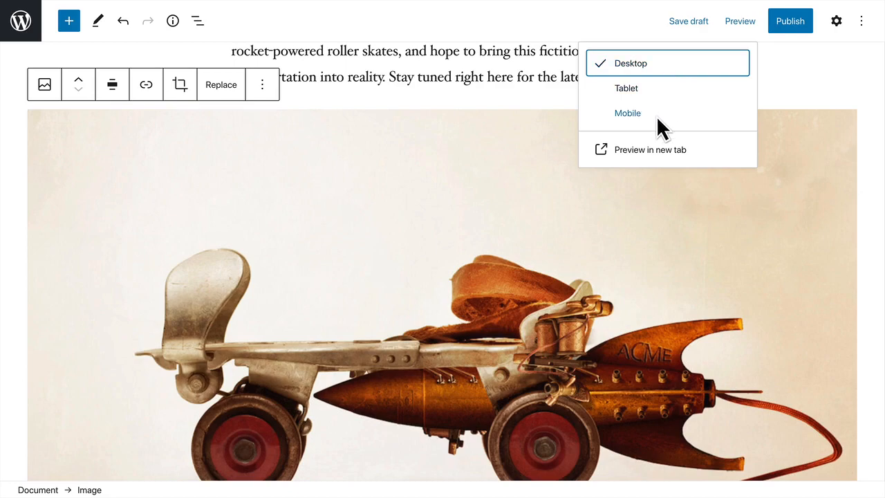
pyautogui.click(667, 154)
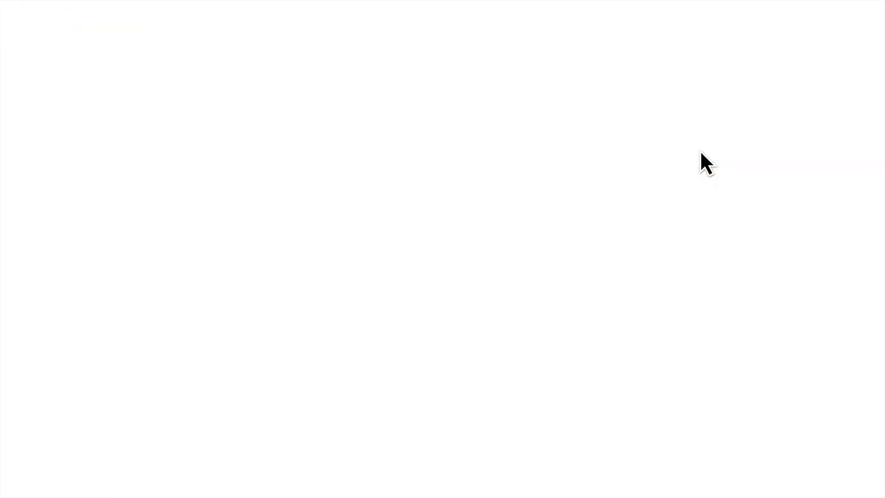
pyautogui.scroll(-4, 700, 152)
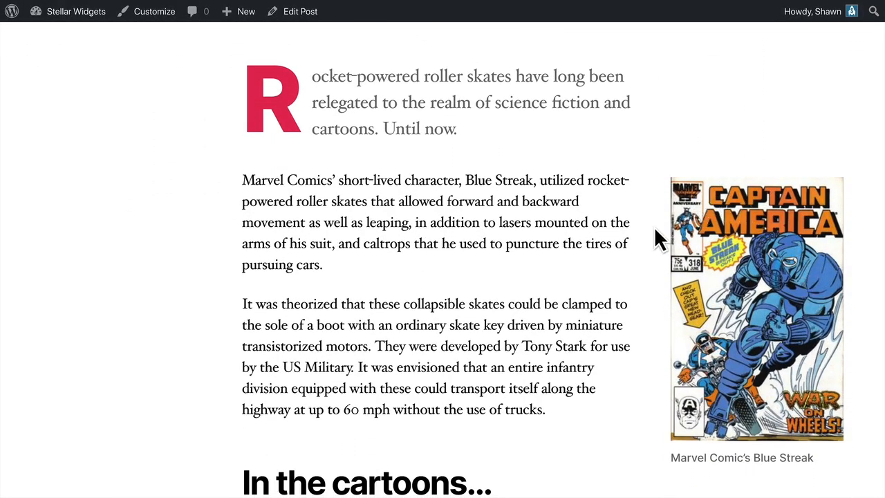
pyautogui.scroll(-8, 655, 228)
pyautogui.scroll(-5, 654, 235)
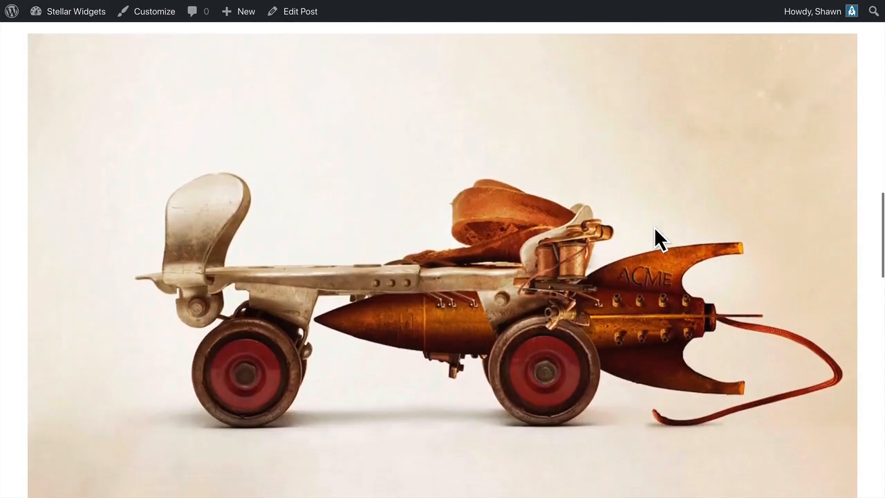